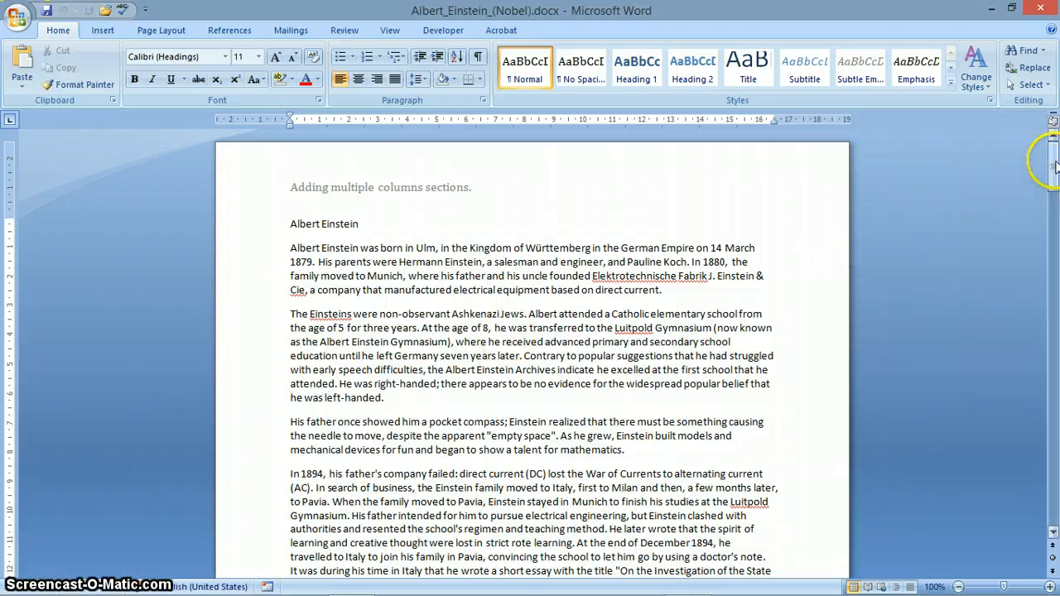
# Step: Justify all body text from the "Albert Einstein" heading through the end of the document
pyautogui.moveTo(1051, 156); pyautogui.dragTo(1055, 184)
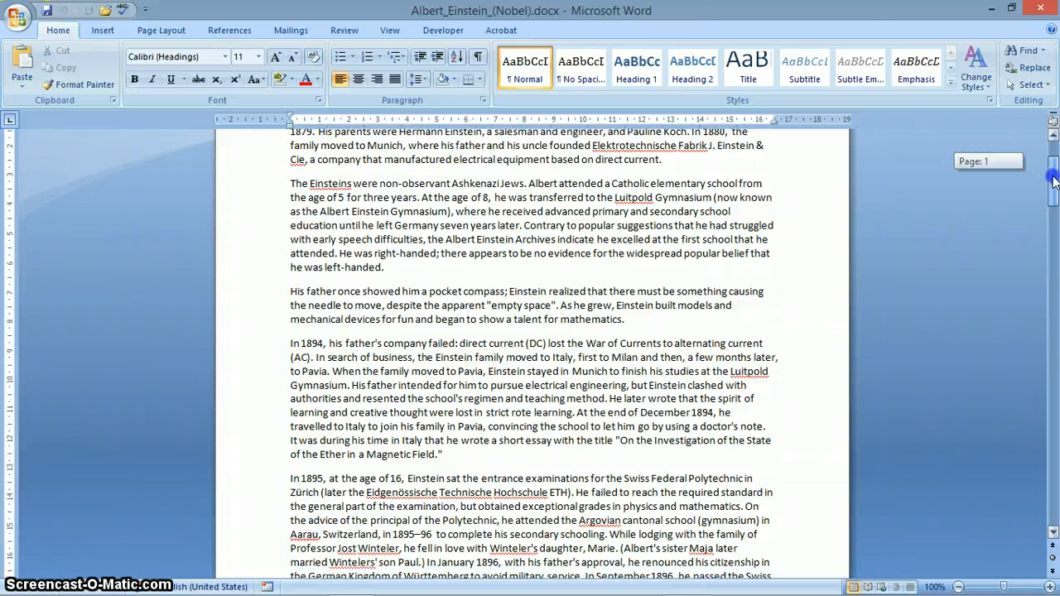
pyautogui.moveTo(1055, 175); pyautogui.dragTo(1055, 168)
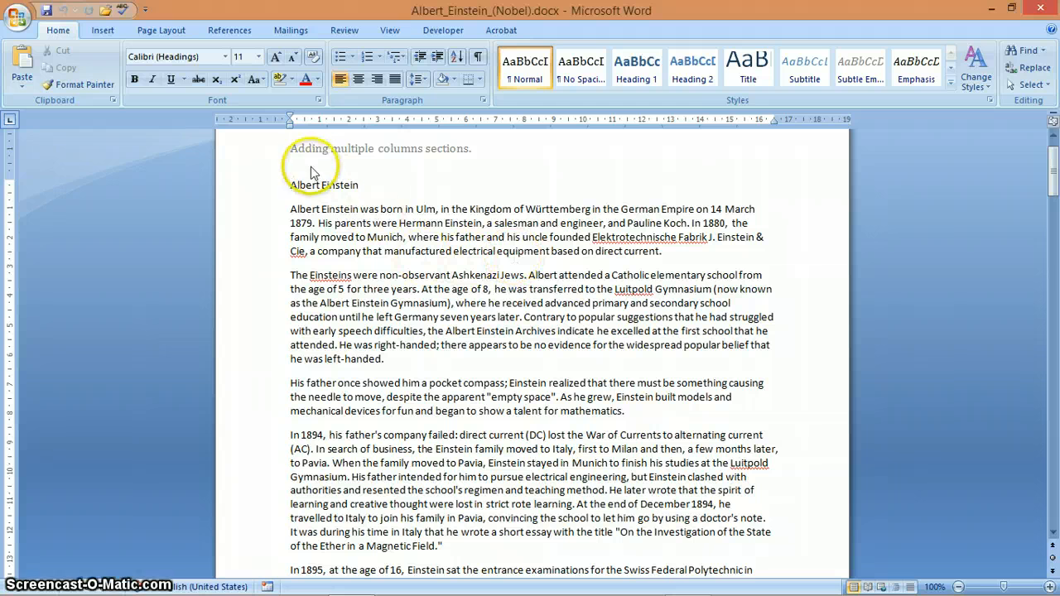
pyautogui.click(330, 188)
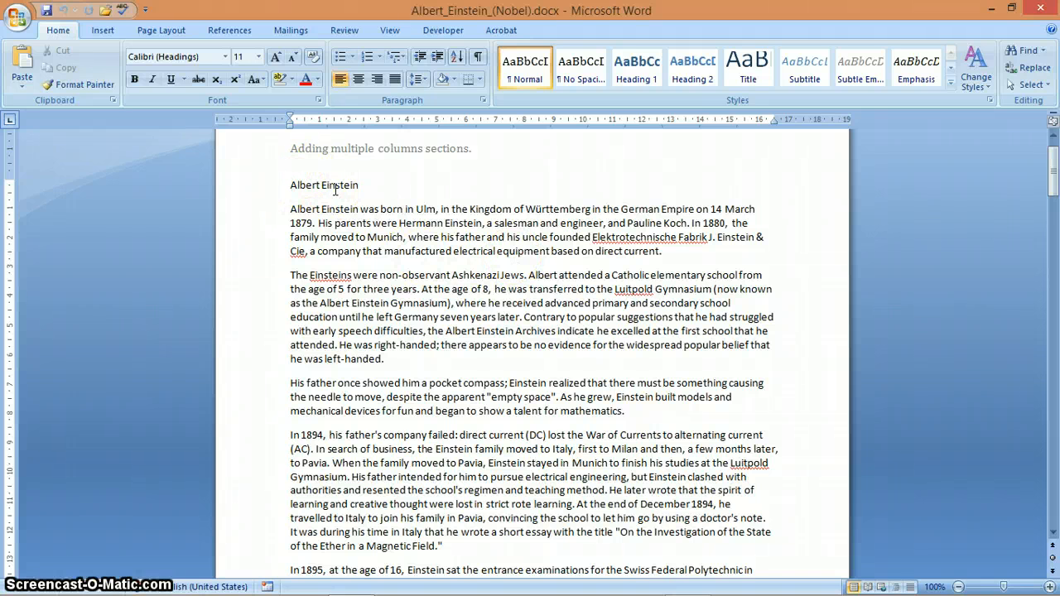
pyautogui.hotkey('ctrl', 'shift', 'End')
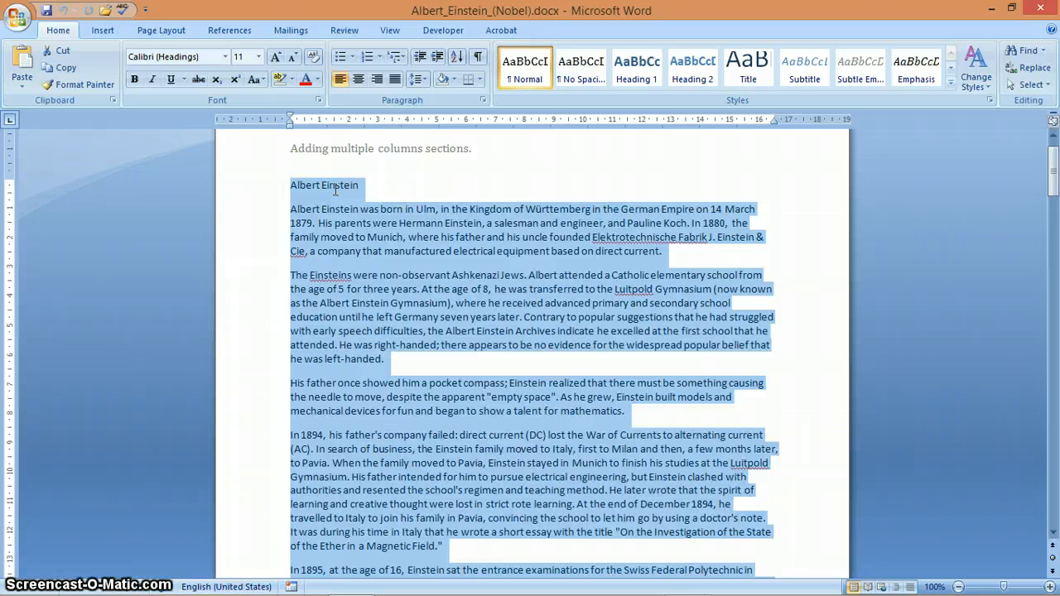
pyautogui.moveTo(339, 197); pyautogui.dragTo(347, 209)
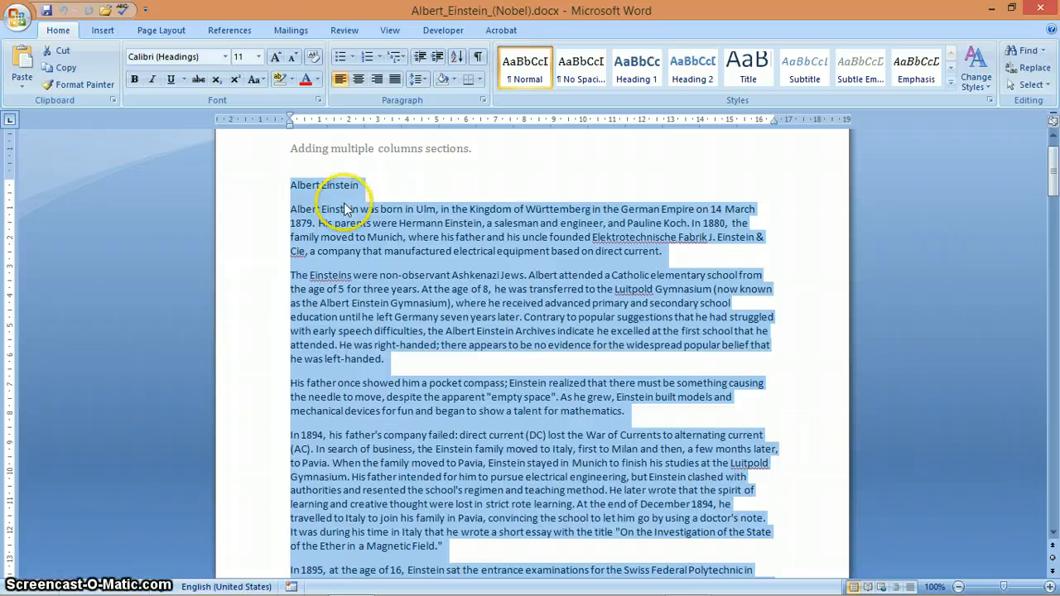
pyautogui.click(396, 80)
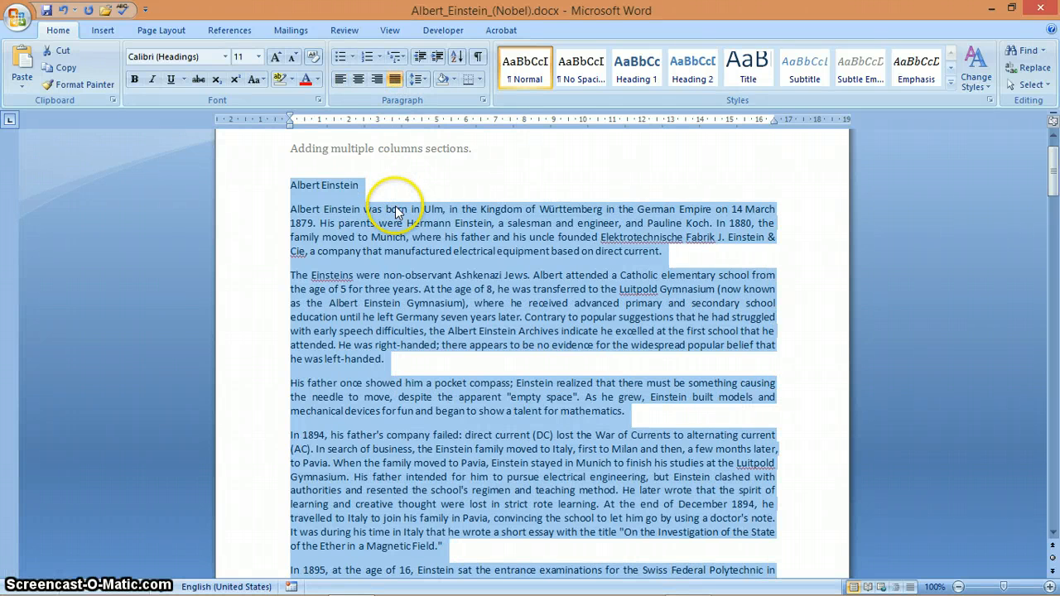
pyautogui.click(306, 215)
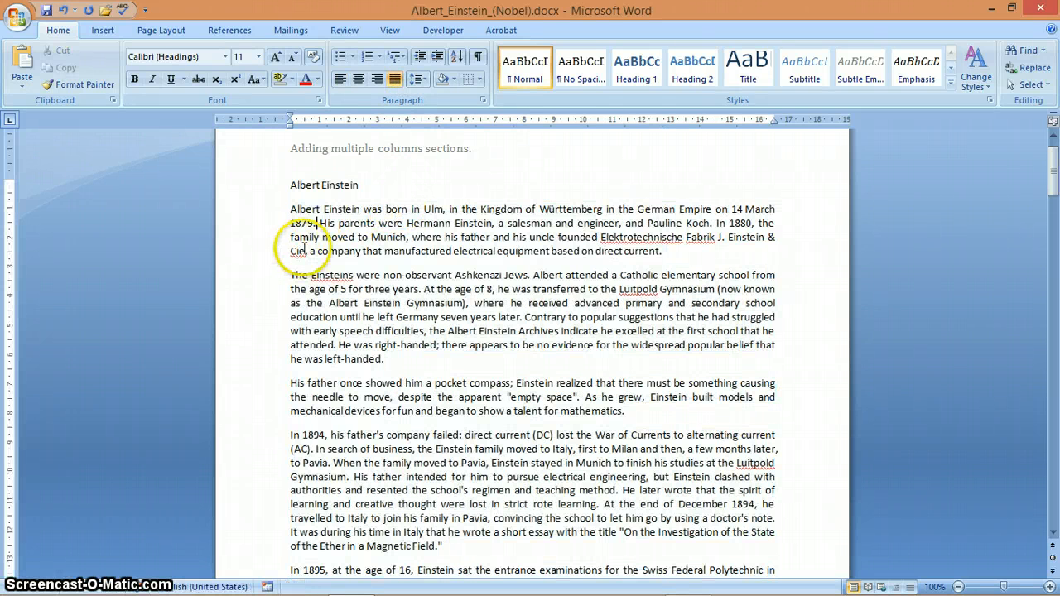
# Step: Set the page margins to the Moderate preset
pyautogui.click(157, 34)
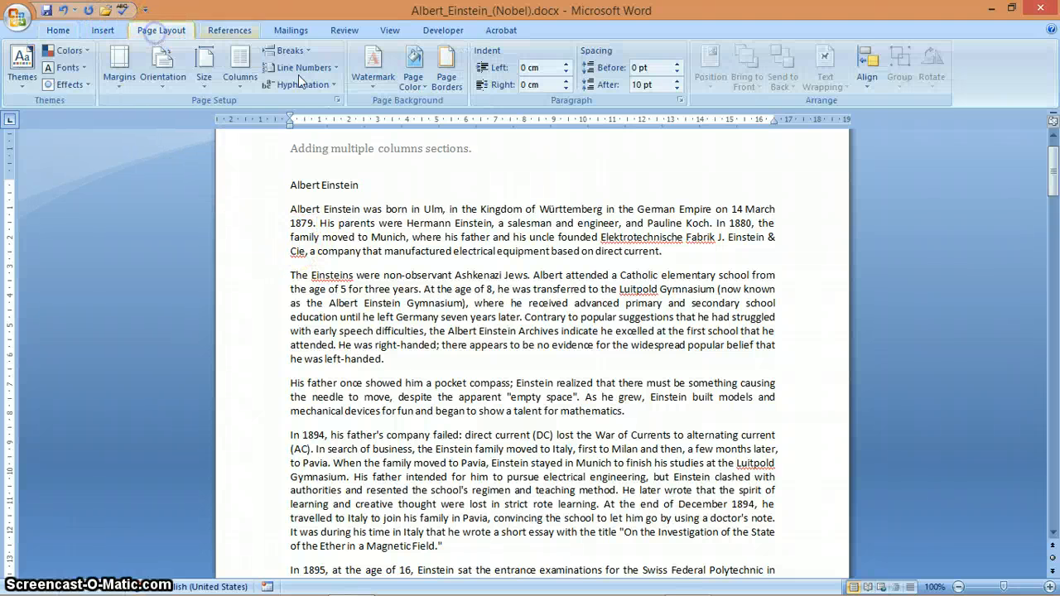
pyautogui.click(122, 92)
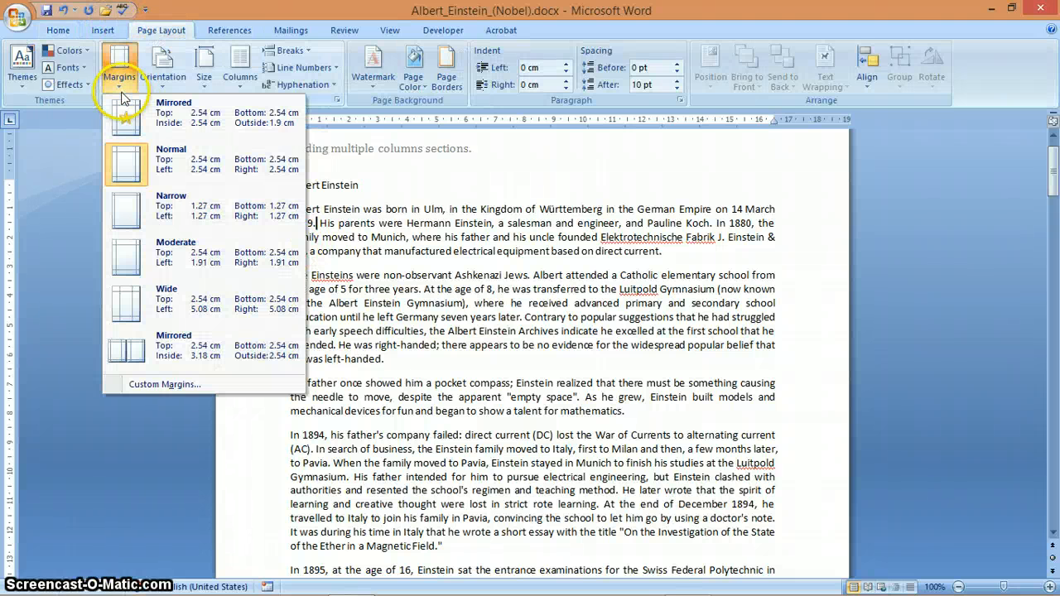
pyautogui.click(129, 255)
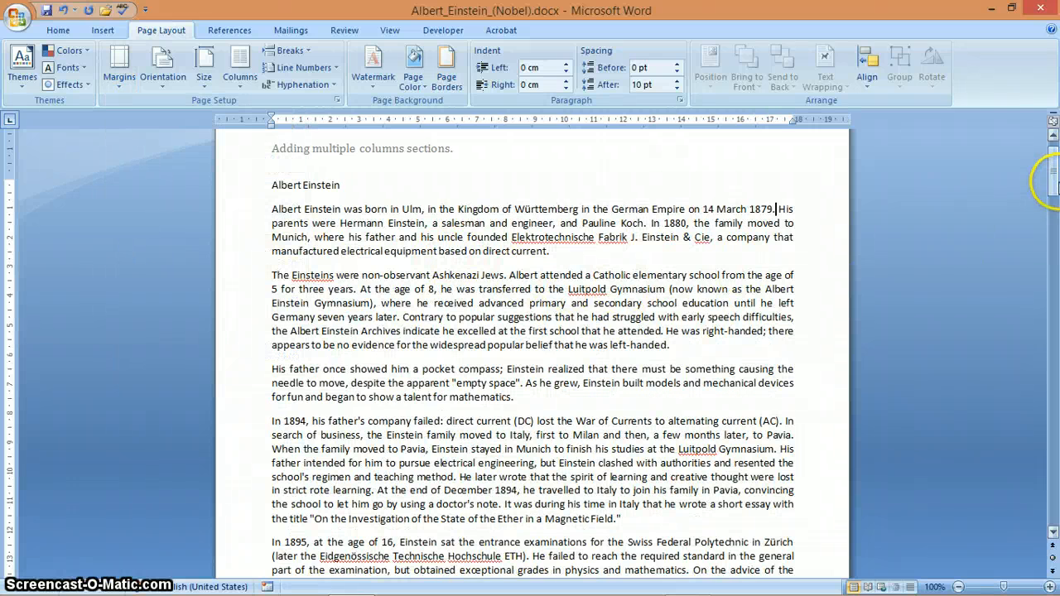
# Step: Turn on the display of paragraph marks and other hidden formatting symbols
pyautogui.moveTo(1055, 187); pyautogui.dragTo(1055, 209)
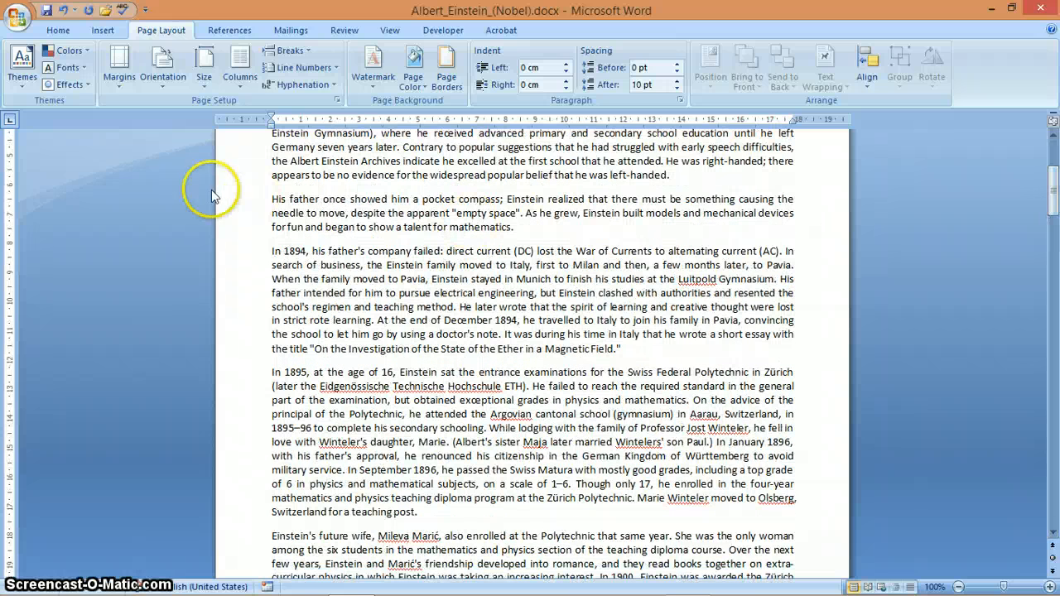
pyautogui.click(57, 32)
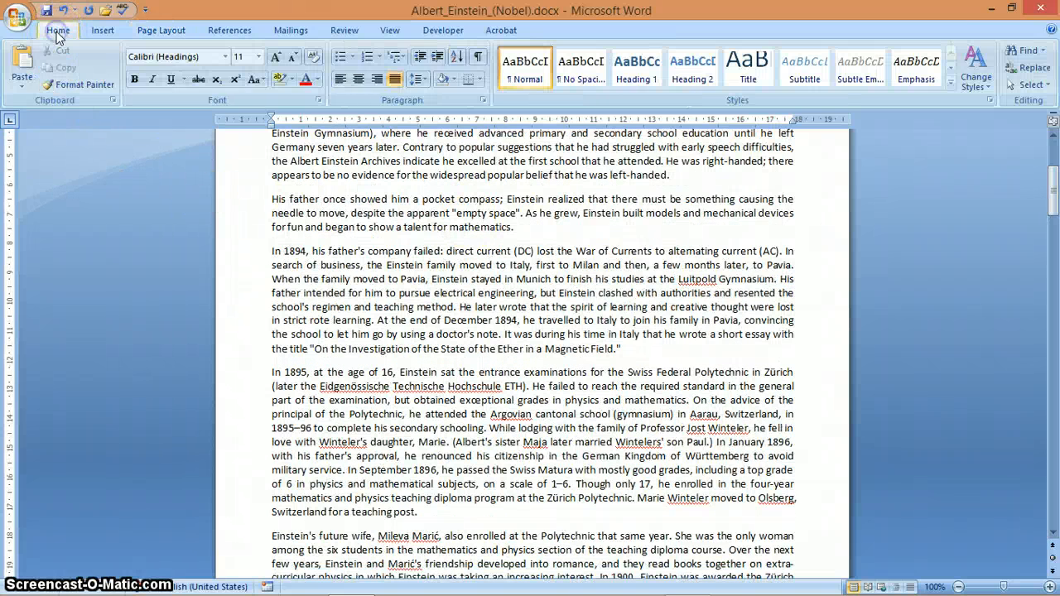
pyautogui.click(479, 65)
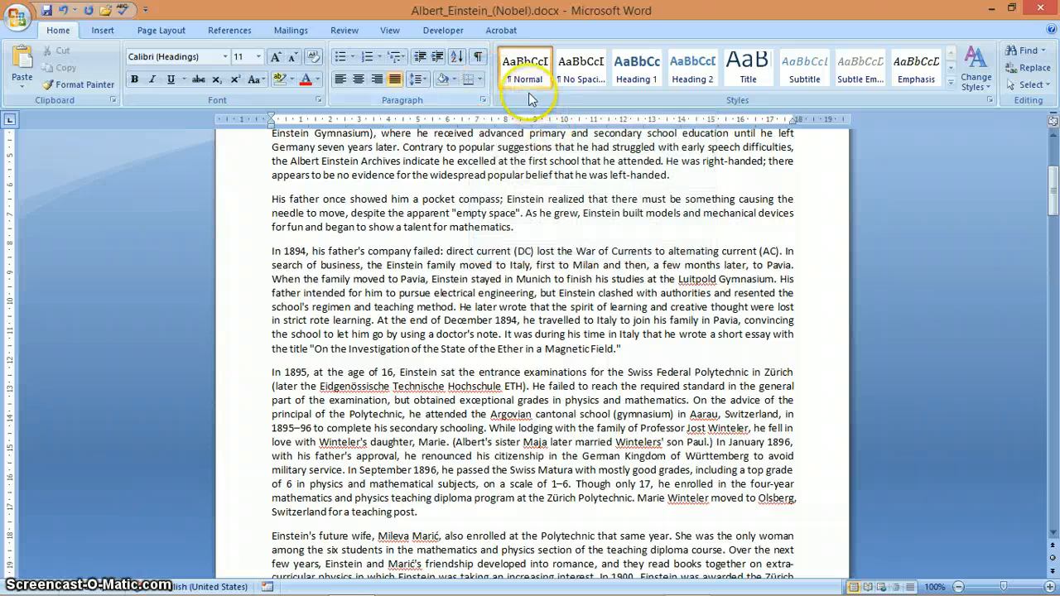
pyautogui.click(479, 60)
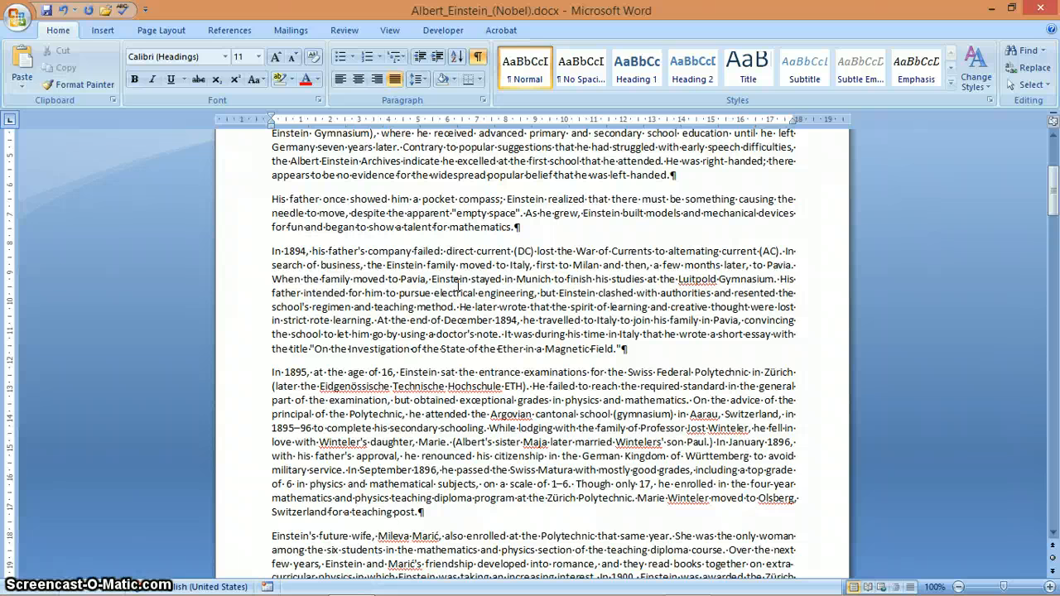
# Step: Insert a continuous section break just before the paragraph beginning "In 1894, his father's company failed"
pyautogui.moveTo(1052, 192); pyautogui.dragTo(1054, 207)
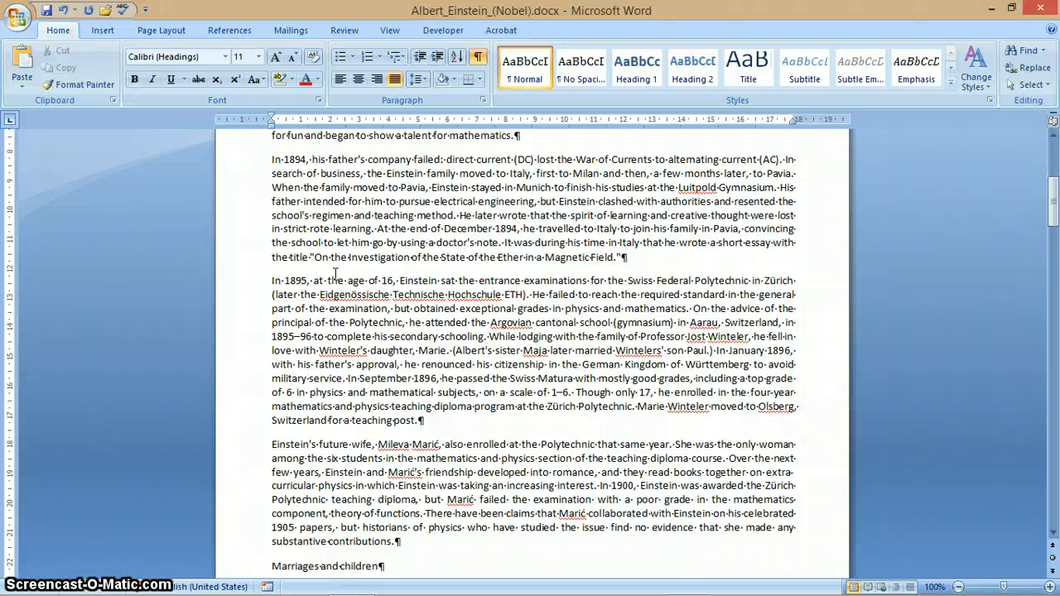
pyautogui.click(272, 159)
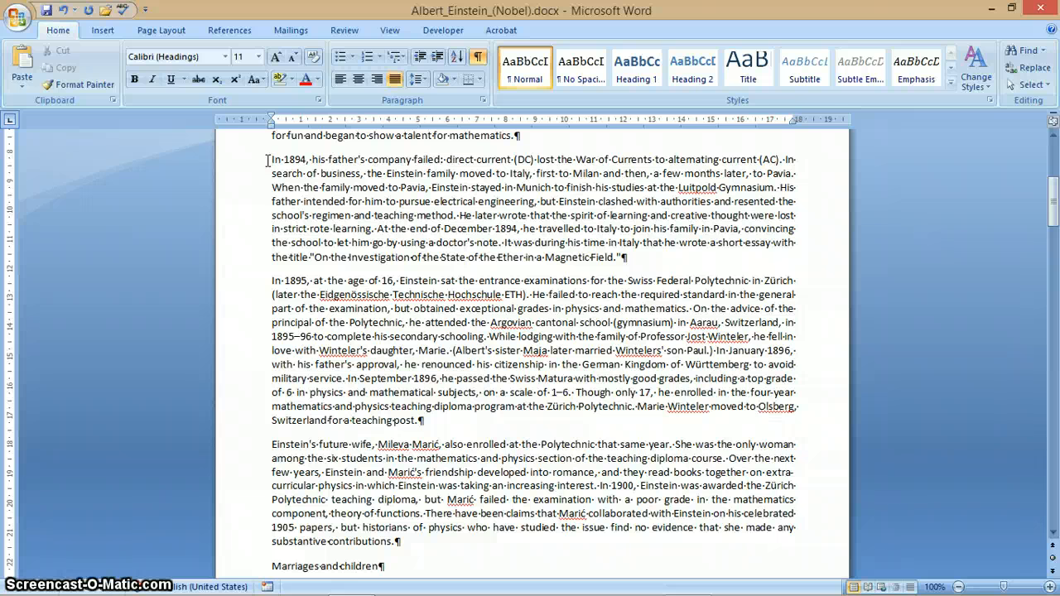
pyautogui.click(172, 31)
pyautogui.click(286, 51)
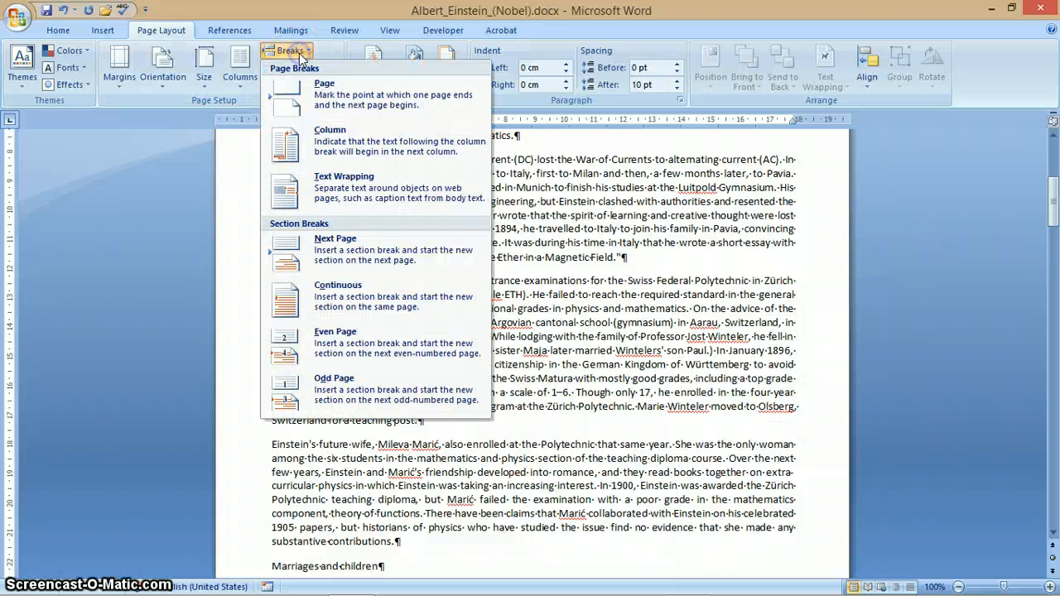
pyautogui.click(288, 300)
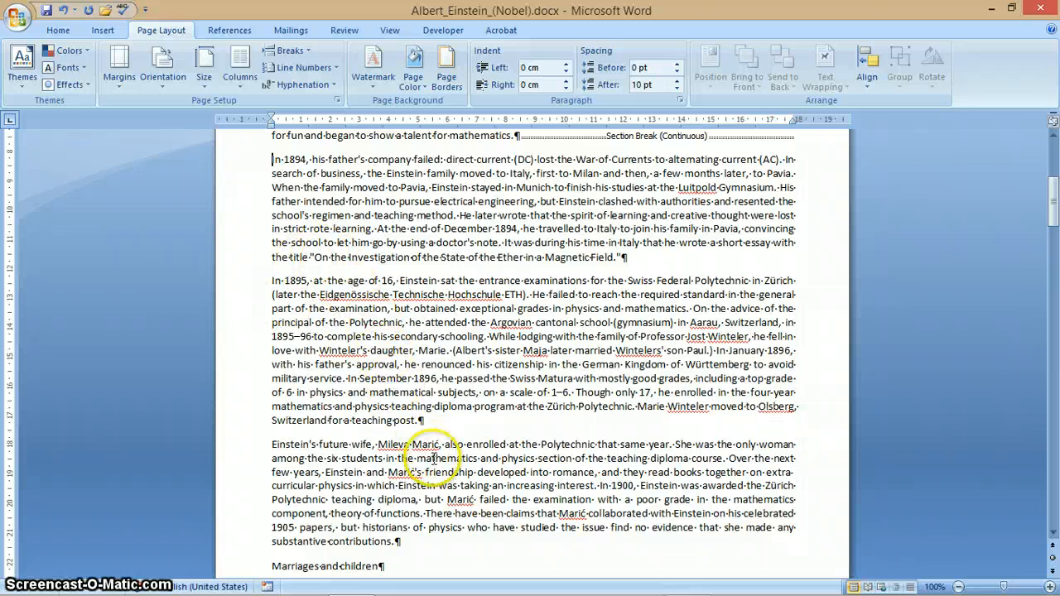
# Step: Insert a continuous section break after "substantive contributions.", at the end of the paragraph above "Marriages and children"
pyautogui.click(421, 540)
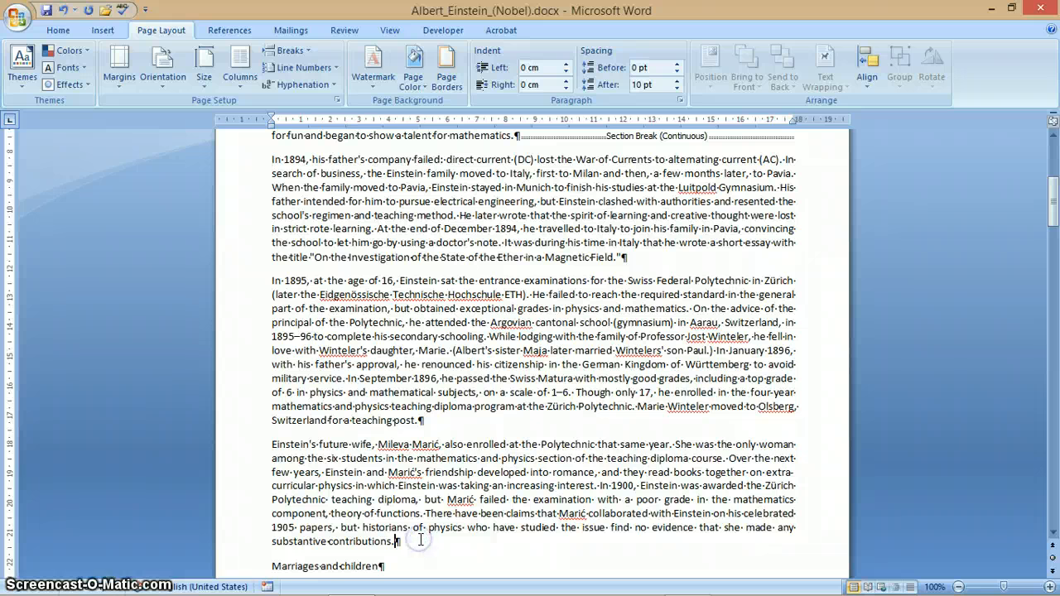
pyautogui.click(307, 55)
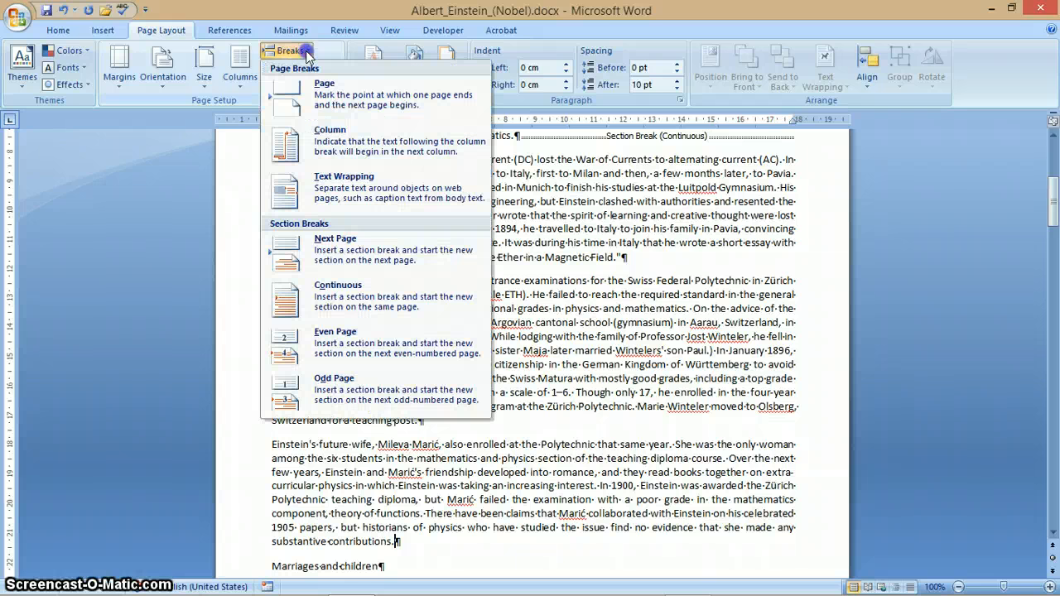
pyautogui.click(303, 289)
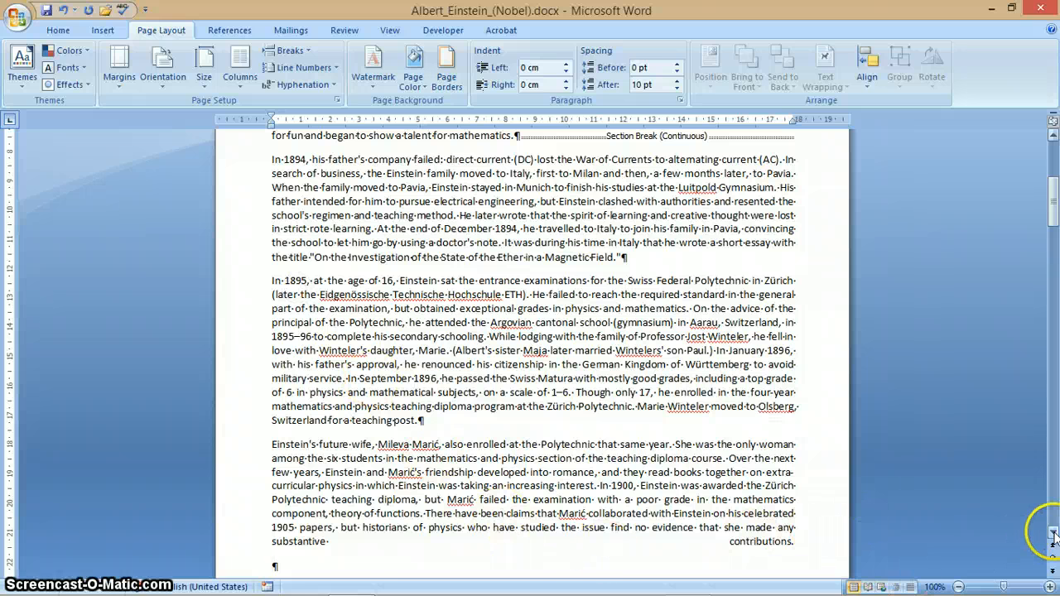
# Step: Zoom out to 90% and examine the text around both section breaks and the transition to the second page
pyautogui.click(959, 587)
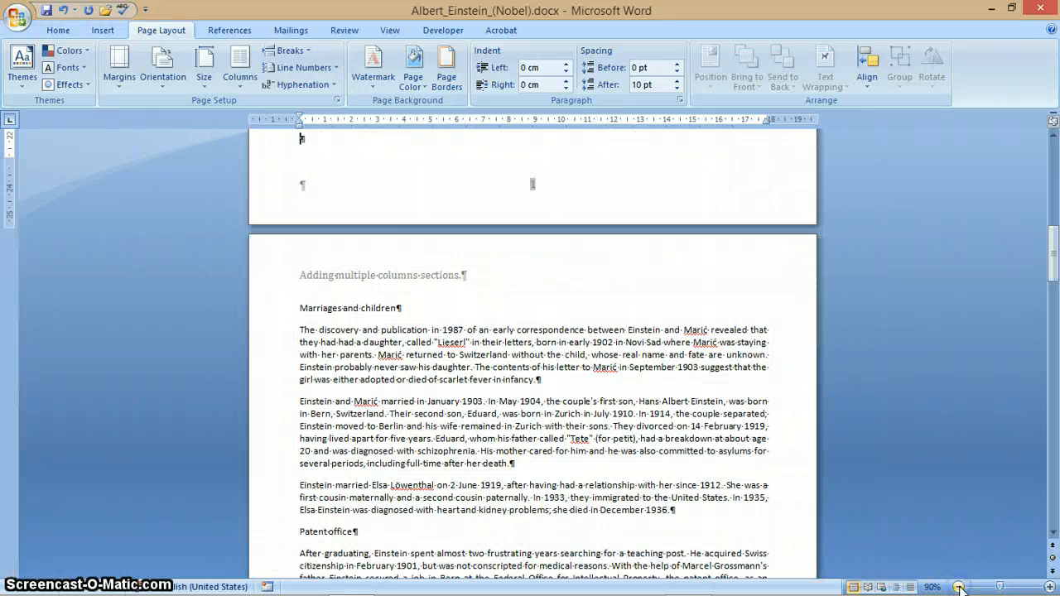
pyautogui.scroll(6, 682, 397)
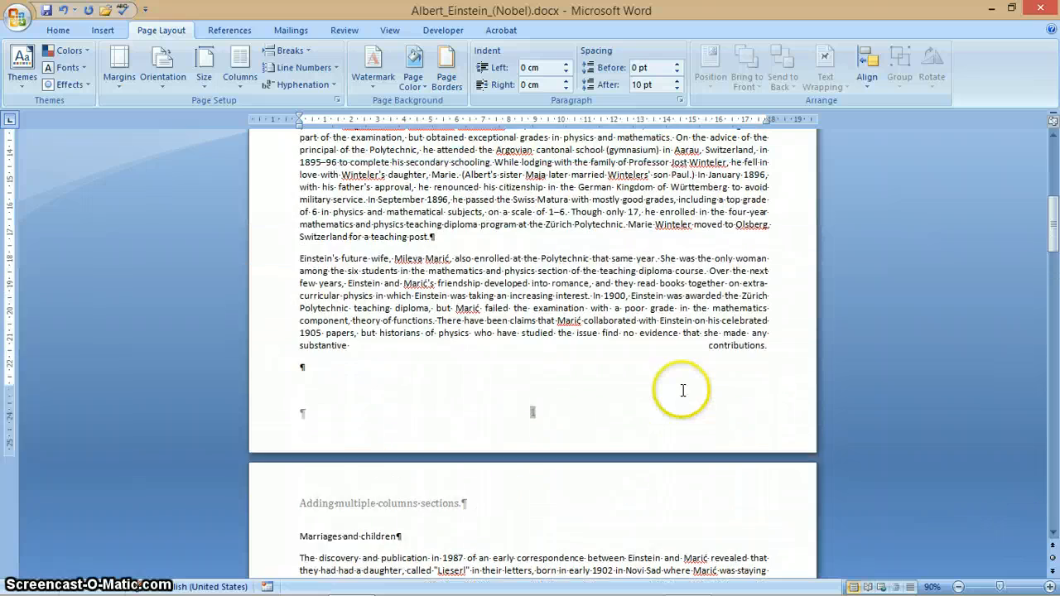
pyautogui.scroll(5, 683, 390)
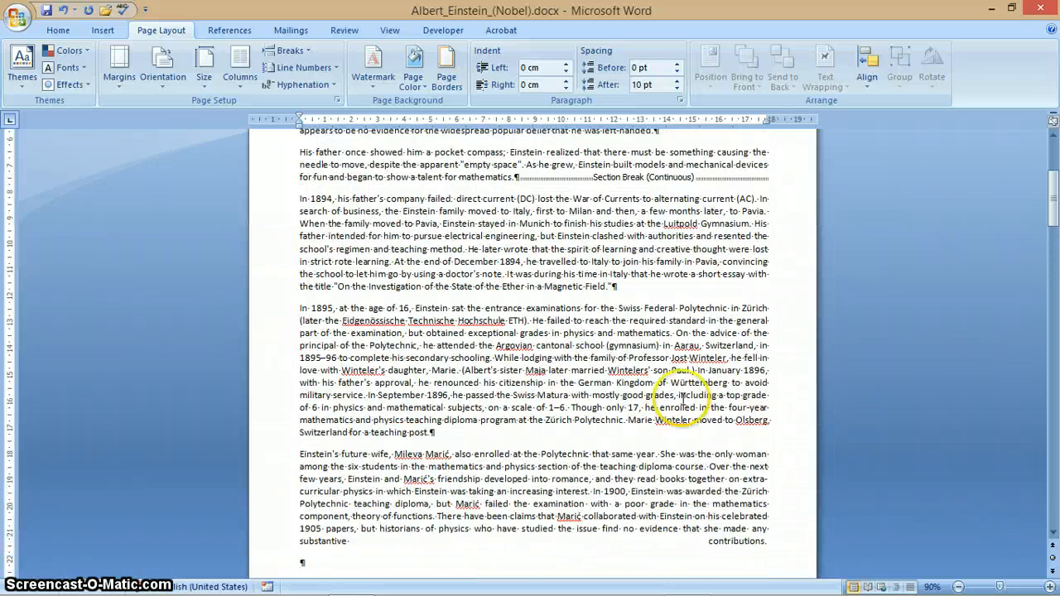
pyautogui.scroll(-3, 718, 448)
pyautogui.scroll(-1, 717, 448)
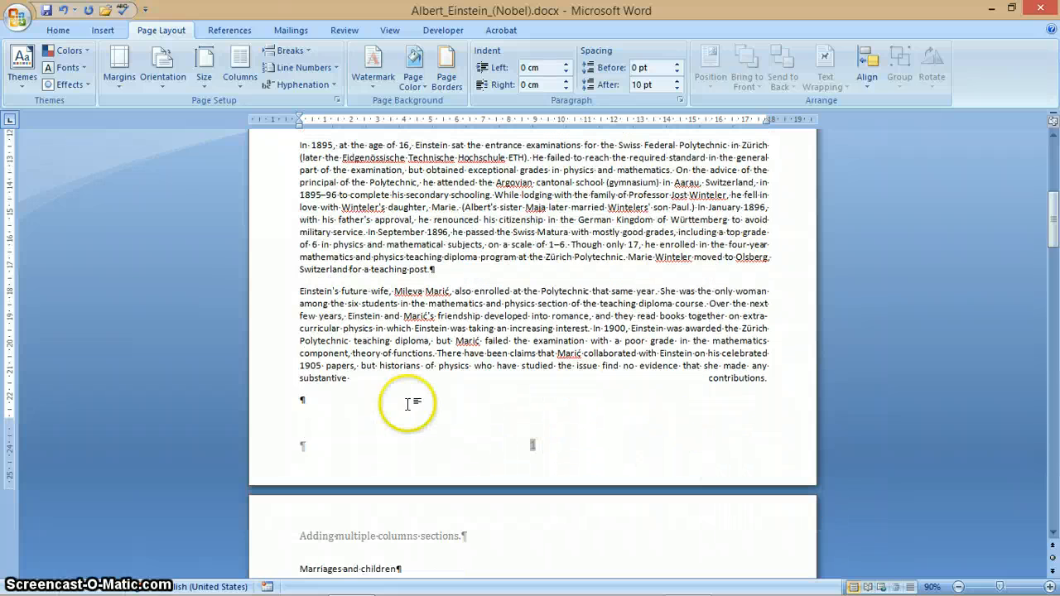
pyautogui.scroll(-3, 331, 393)
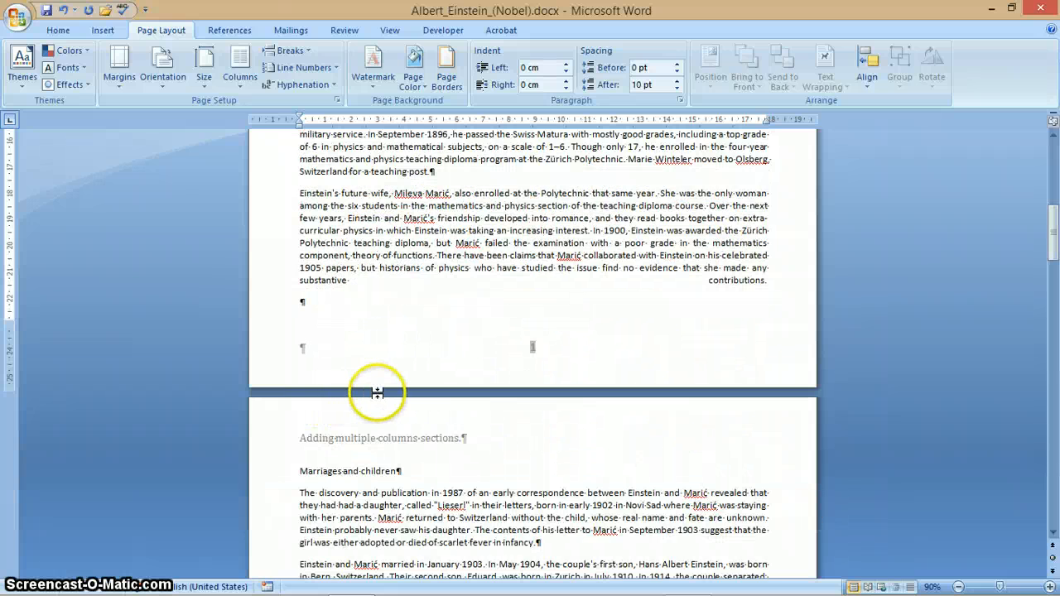
pyautogui.scroll(5, 379, 392)
pyautogui.scroll(2, 557, 266)
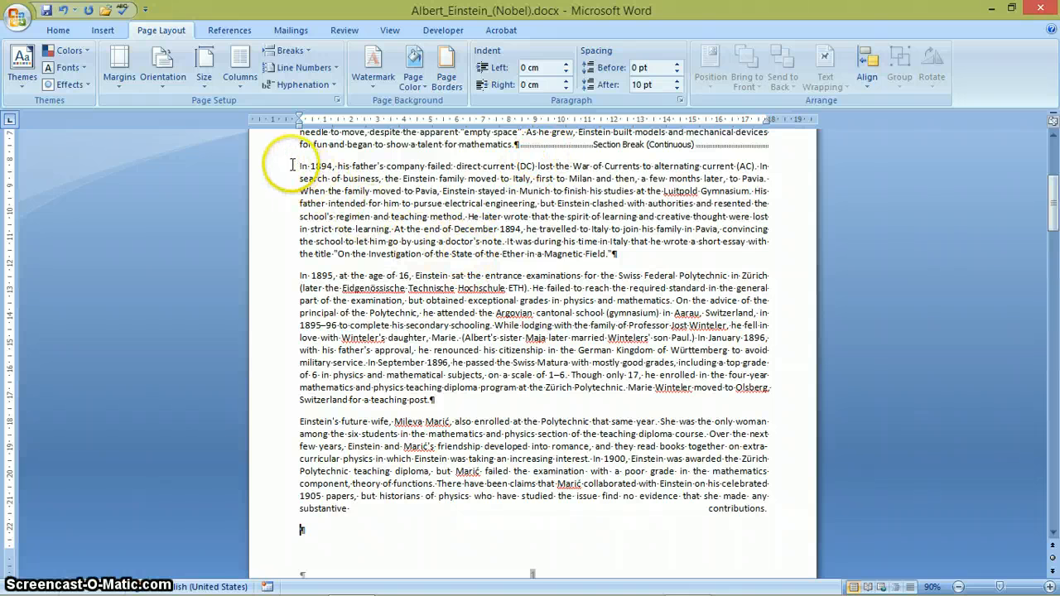
# Step: Lay out the three paragraphs from "In 1894" to "substantive contributions." in two columns
pyautogui.moveTo(298, 165); pyautogui.dragTo(775, 501)
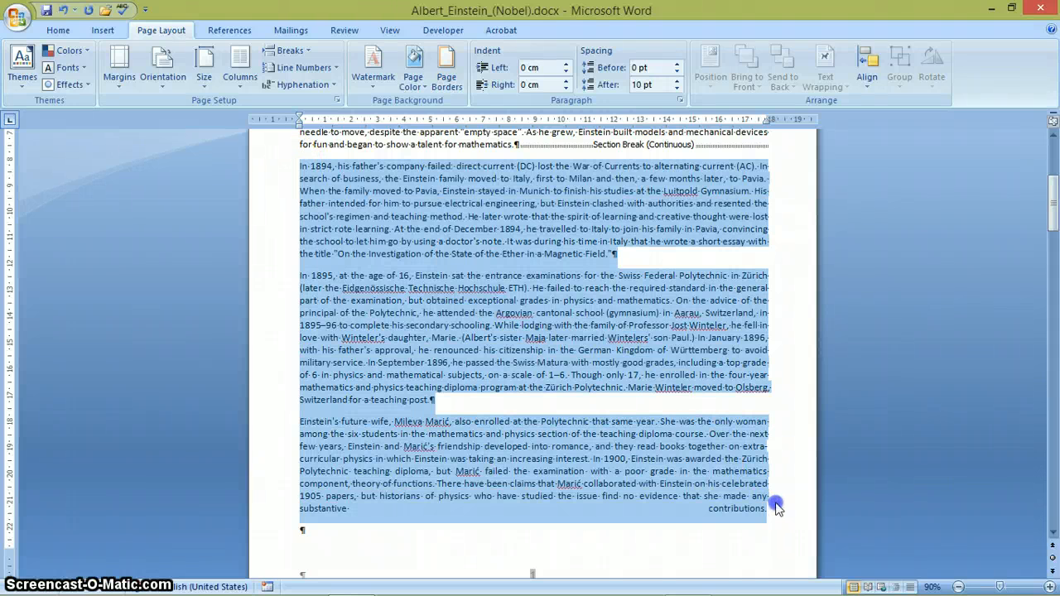
pyautogui.click(237, 83)
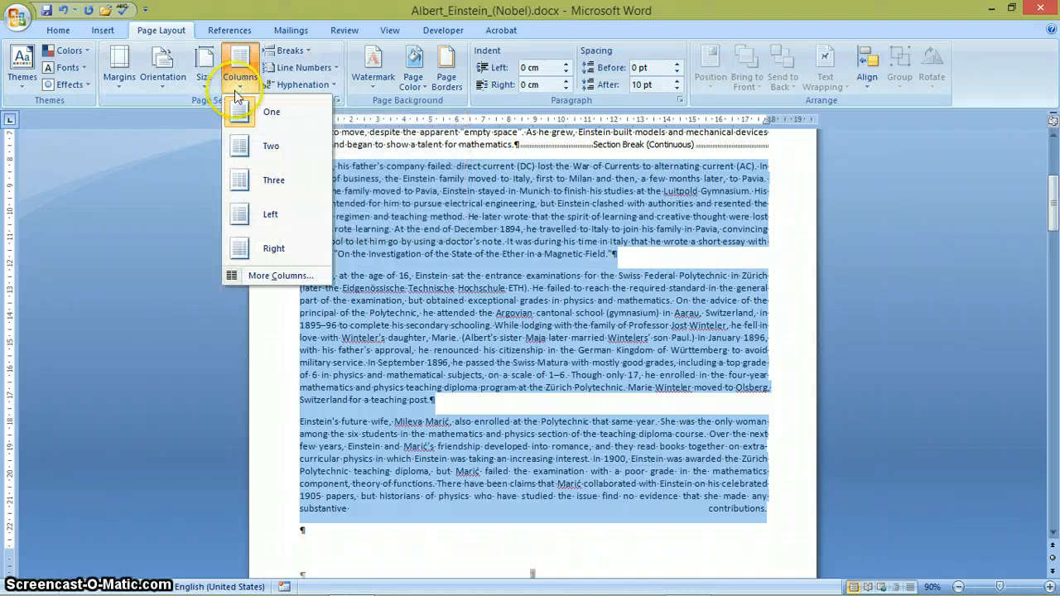
pyautogui.click(239, 147)
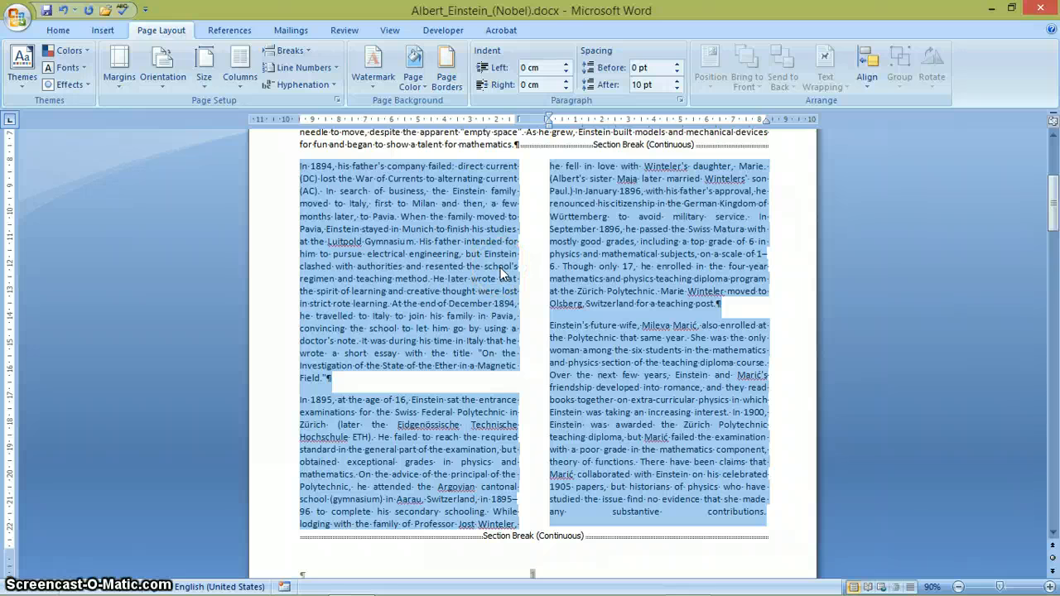
# Step: Reduce the spacing between the two columns to 0.6 cm for the selected sections, keeping equal column widths
pyautogui.click(242, 83)
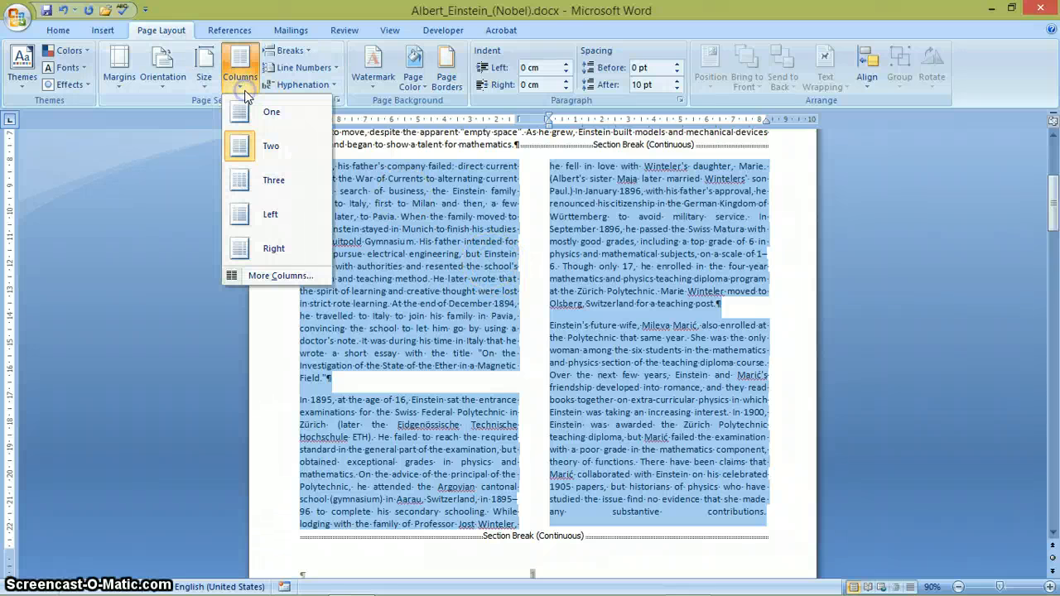
pyautogui.click(313, 280)
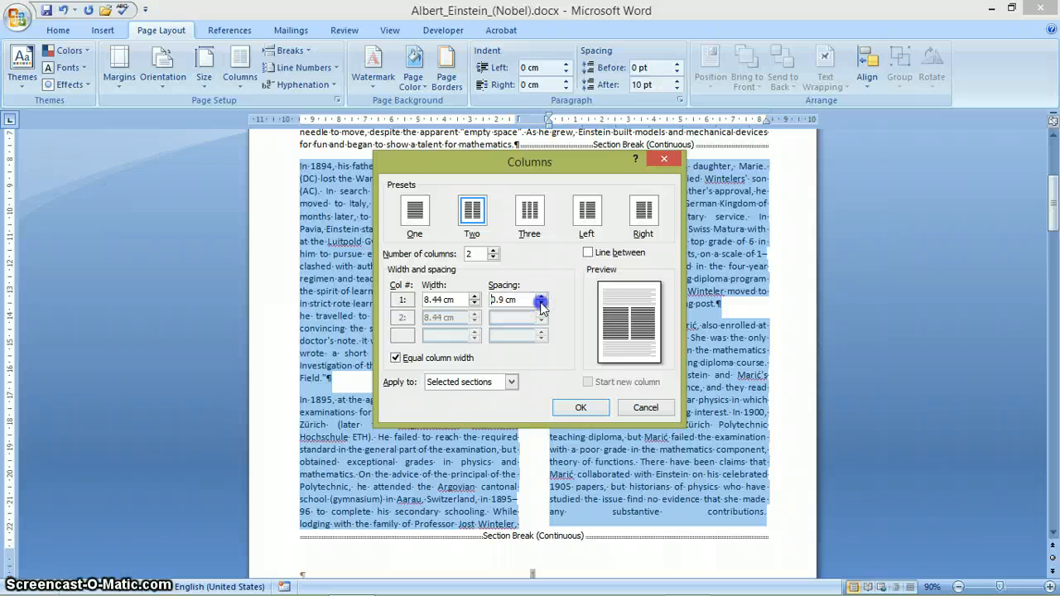
pyautogui.click(542, 305)
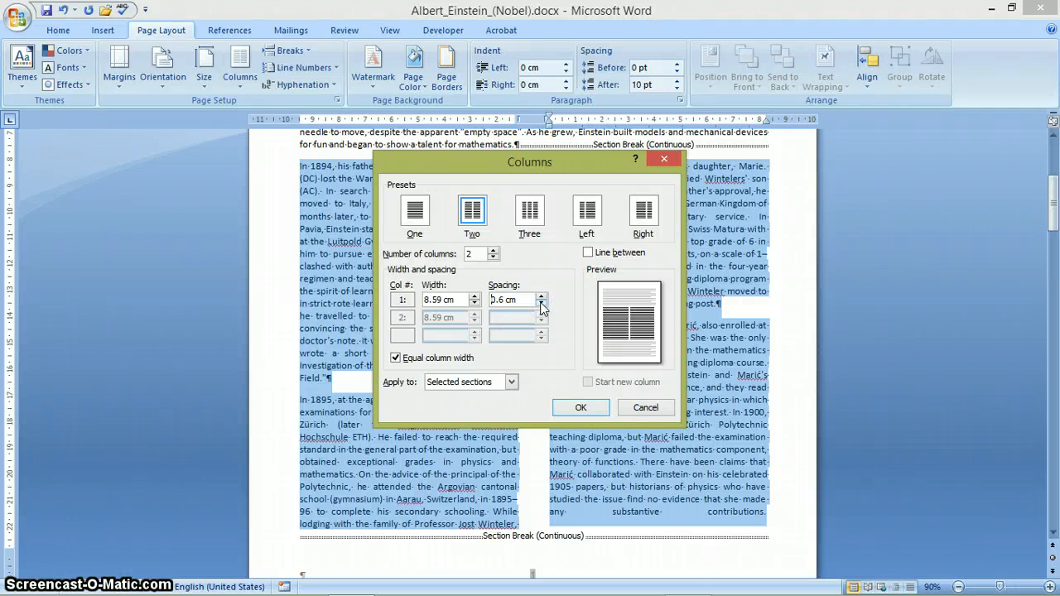
pyautogui.click(524, 304)
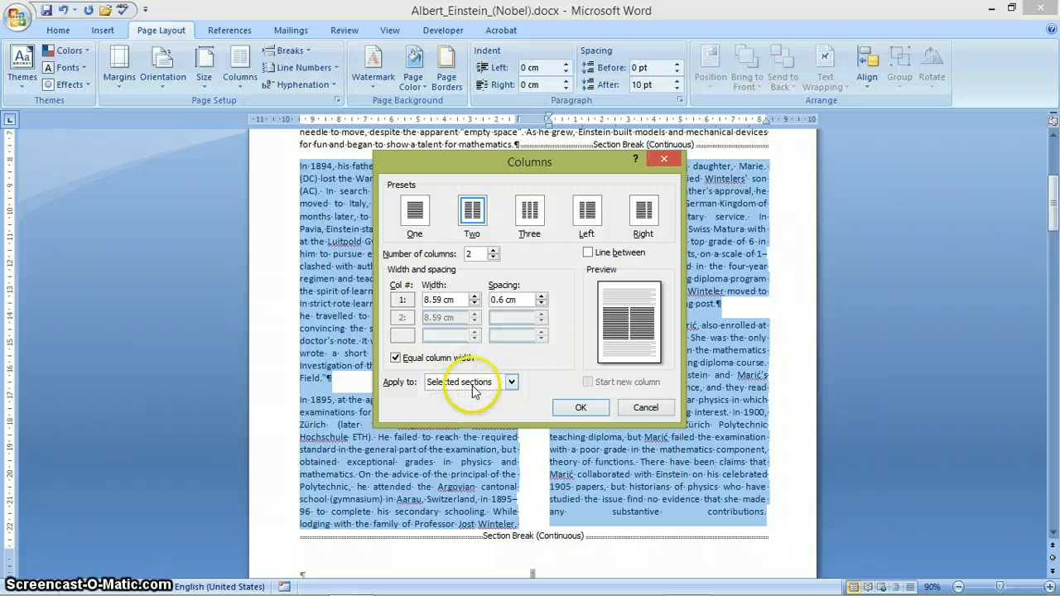
pyautogui.click(565, 412)
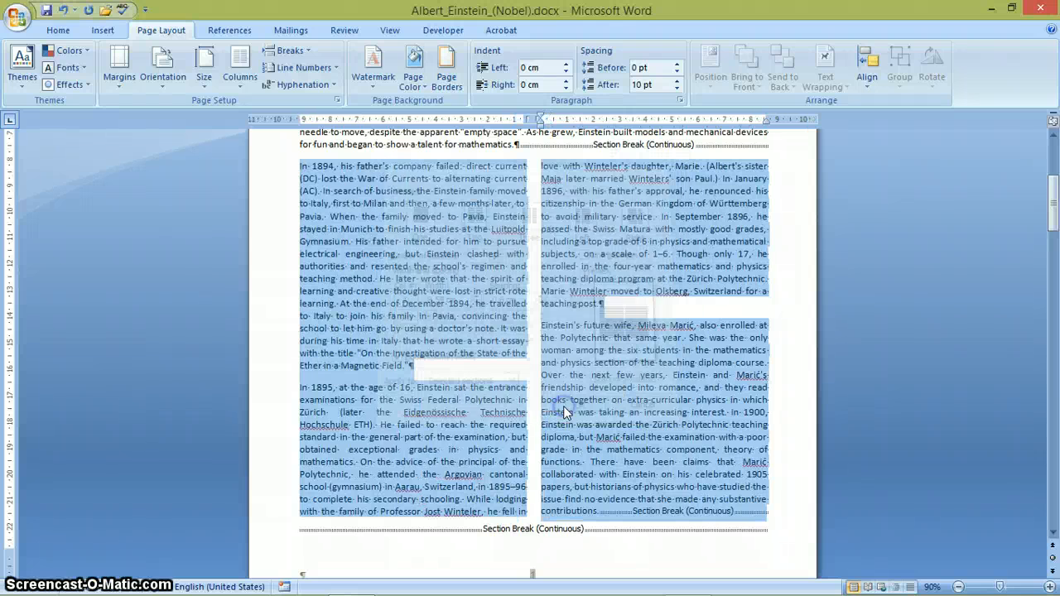
# Step: Deselect the two-column text and hide the paragraph marks and other formatting symbols throughout the document
pyautogui.click(773, 380)
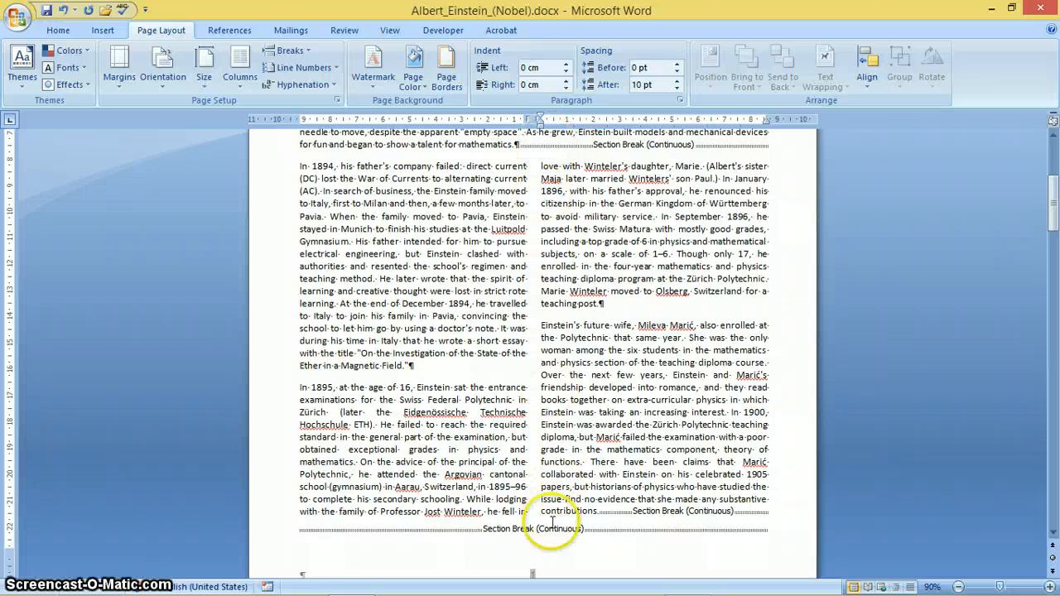
pyautogui.click(58, 30)
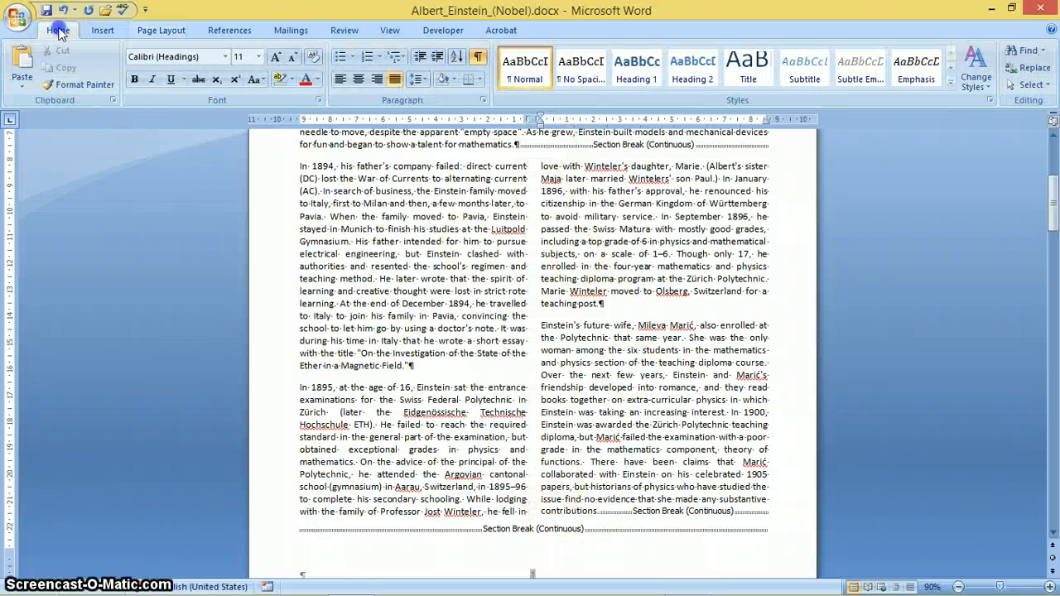
pyautogui.click(478, 63)
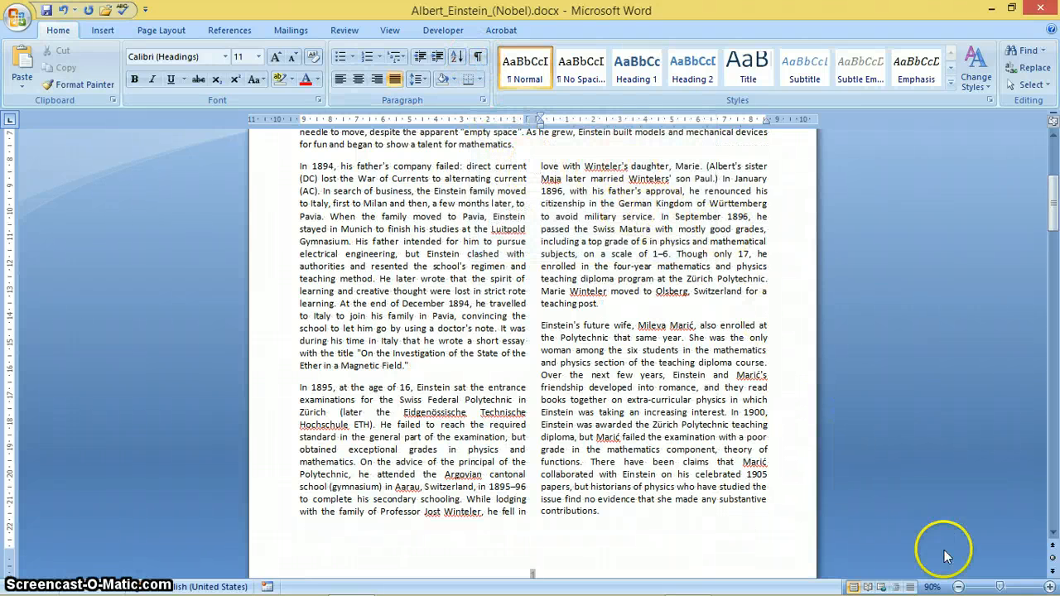
# Step: Zoom out to 80% and review the two-column section, the text above it and the single-column text on the second page
pyautogui.click(958, 587)
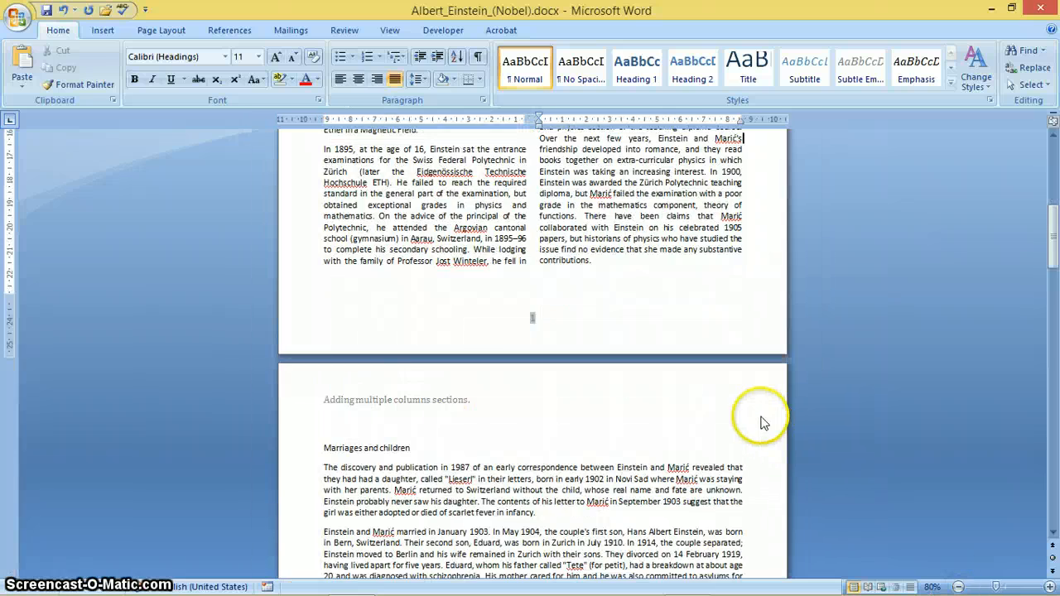
pyautogui.scroll(6, 763, 417)
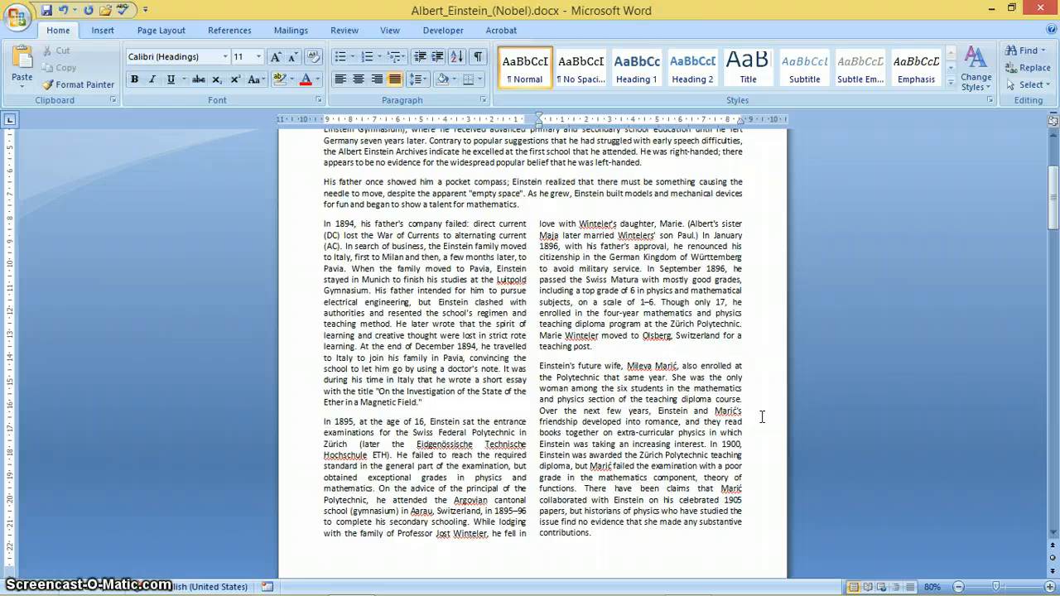
pyautogui.scroll(-9, 762, 417)
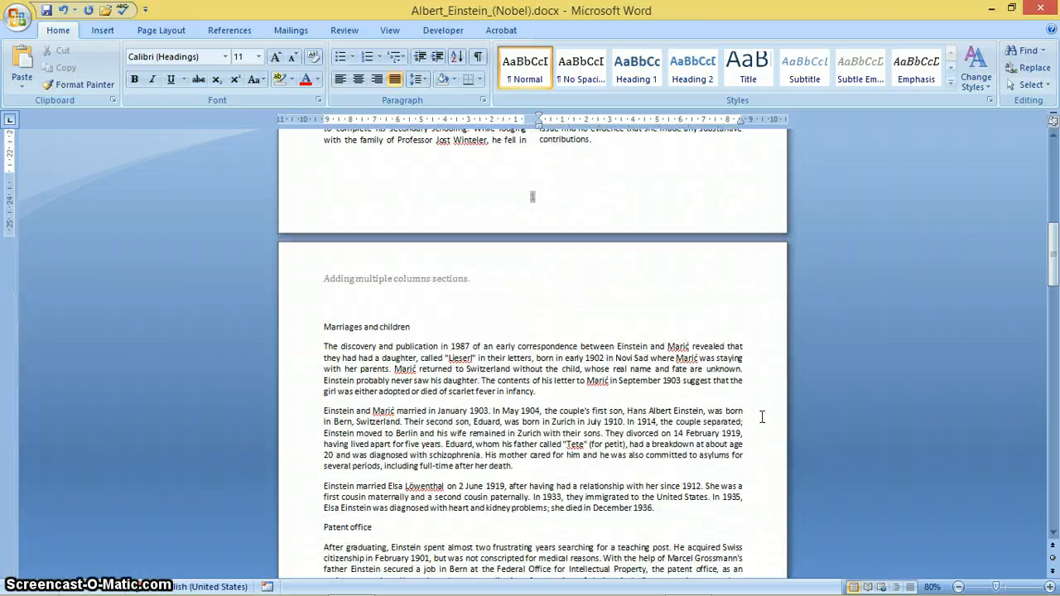
pyautogui.scroll(8, 763, 417)
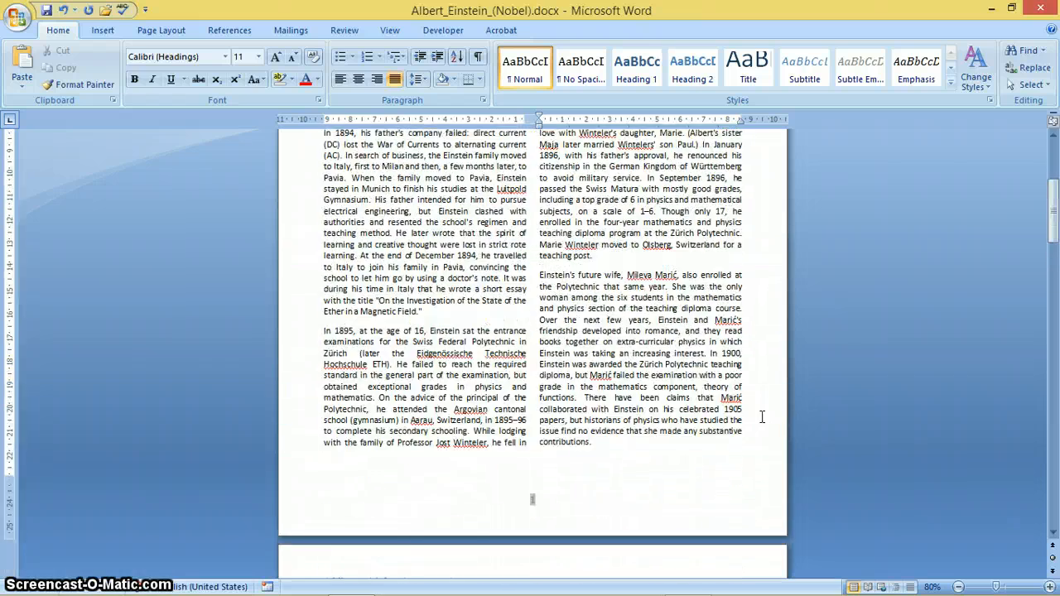